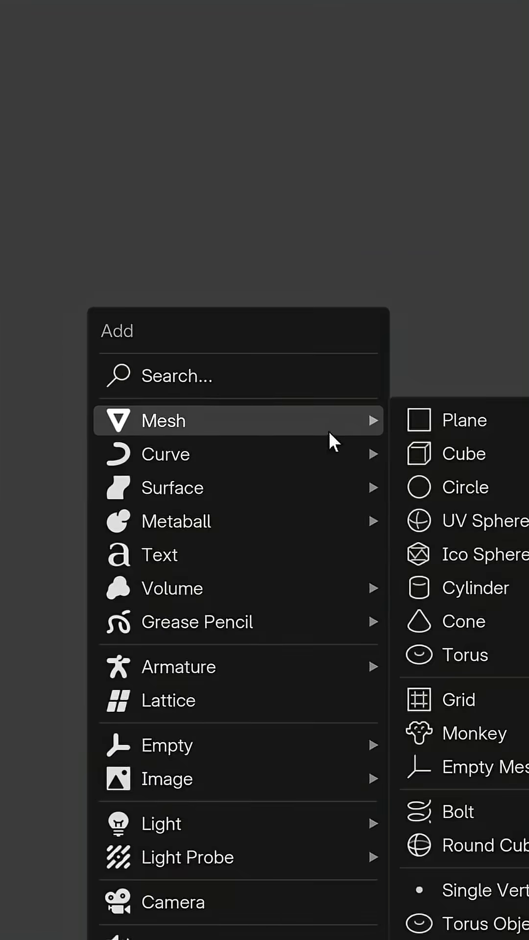
Add a wall plane with a horizontal edge loop widened into a band of faces.
left_click(464, 420)
type("s")
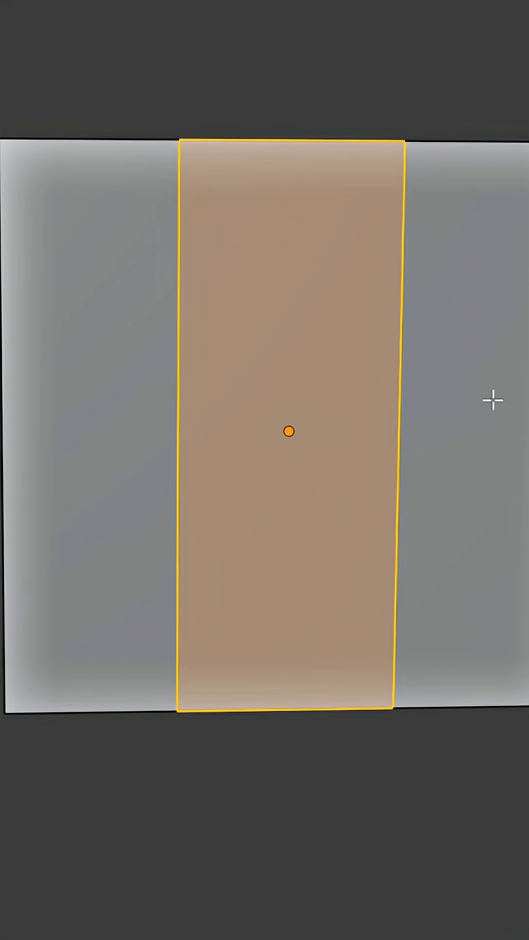
left_click(455, 401)
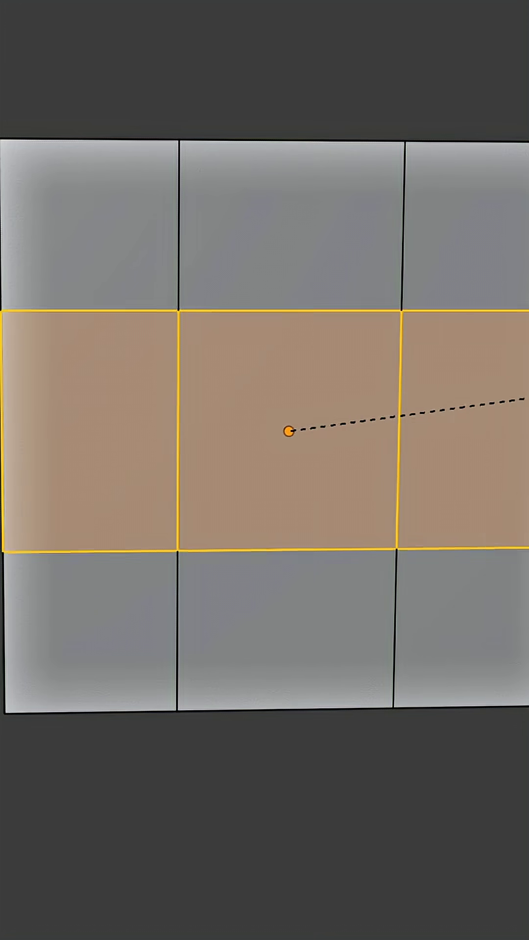
key("Return")
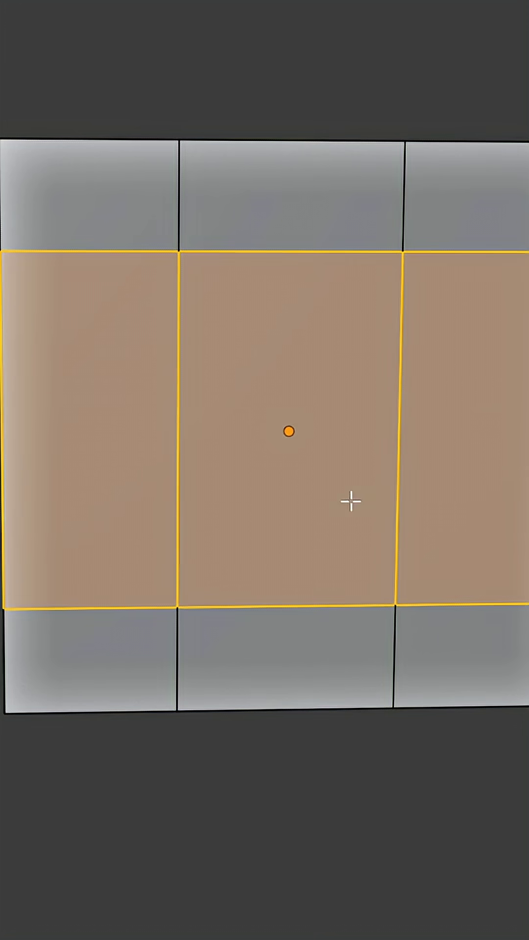
Duplicate the centre face in place and separate the copy into its own object.
left_click(351, 502)
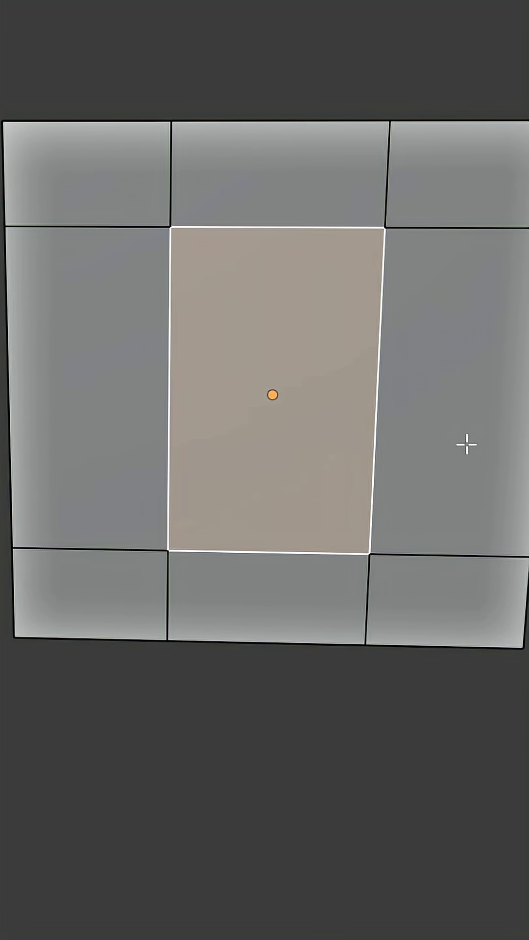
key("e")
right_click(518, 403)
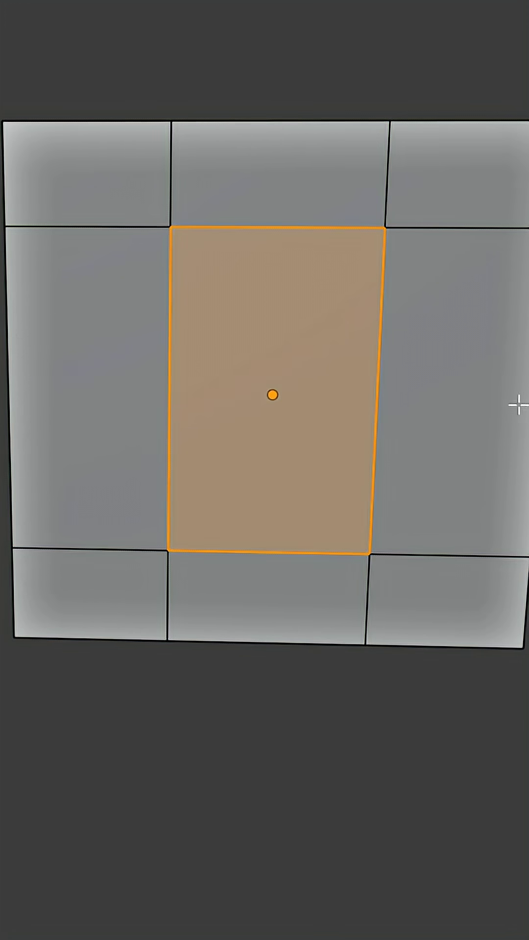
key("p")
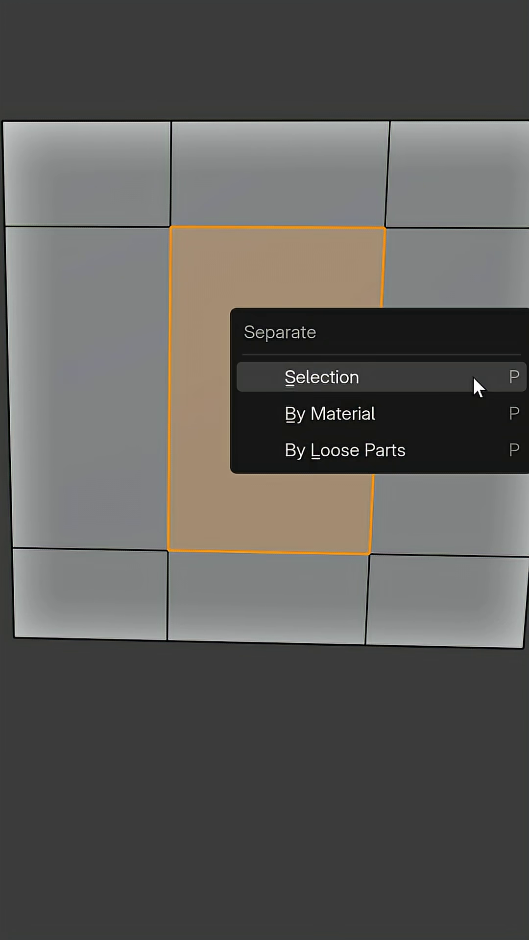
left_click(473, 377)
Select the separated face object and select all of its geometry in edit mode.
key("Tab")
left_click(336, 416)
middle_click_drag(336, 416, 386, 460)
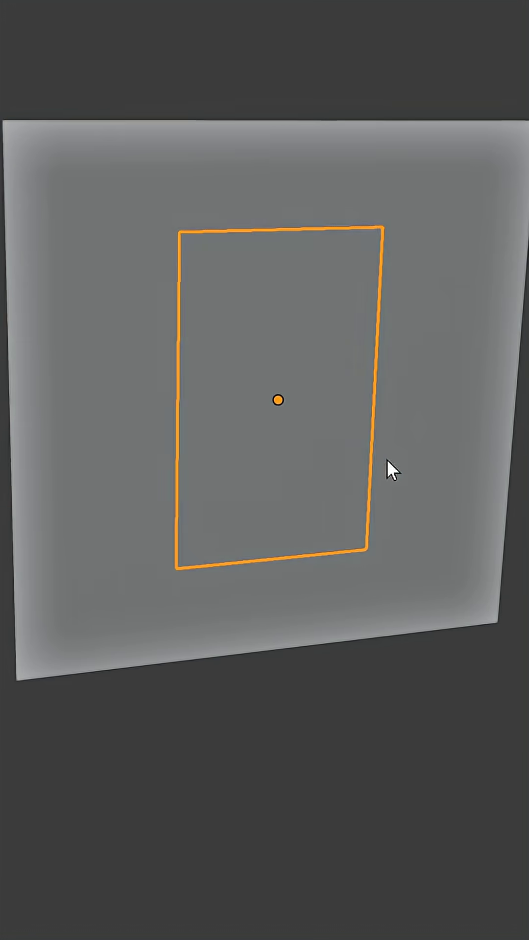
key("Tab")
key("a")
Cut a vertical loop through the window's centre, then select and delete the four panes.
middle_click_drag(429, 468, 429, 468)
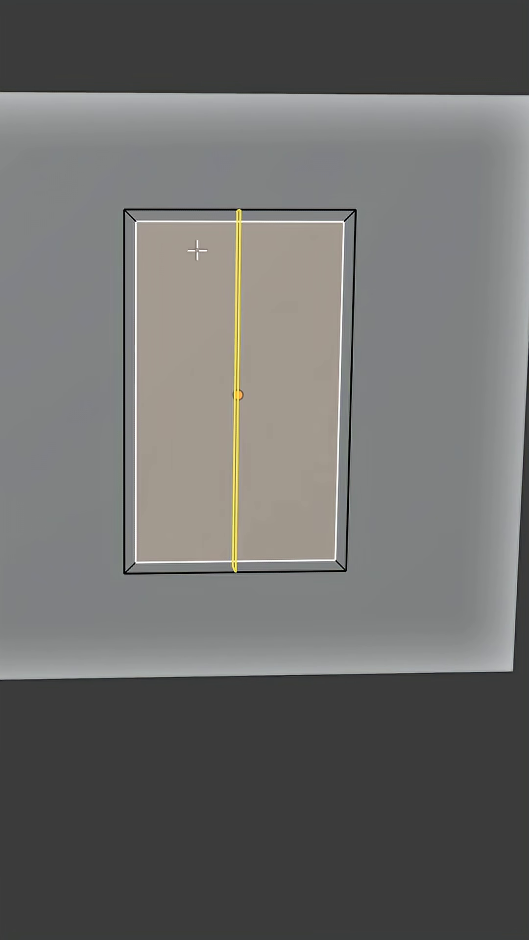
left_click(197, 251)
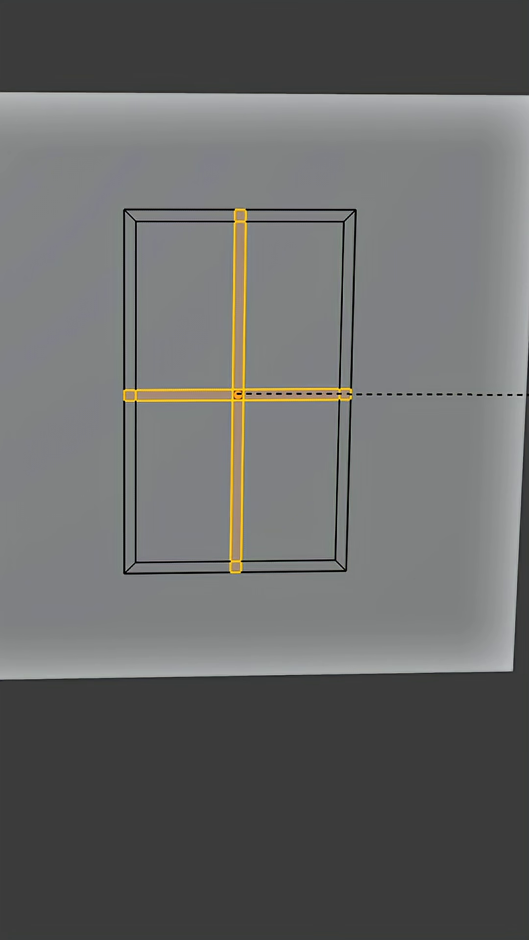
left_click(183, 305)
left_click(290, 361, "shift")
left_click(289, 482, "shift")
left_click(176, 482, "shift")
key("x")
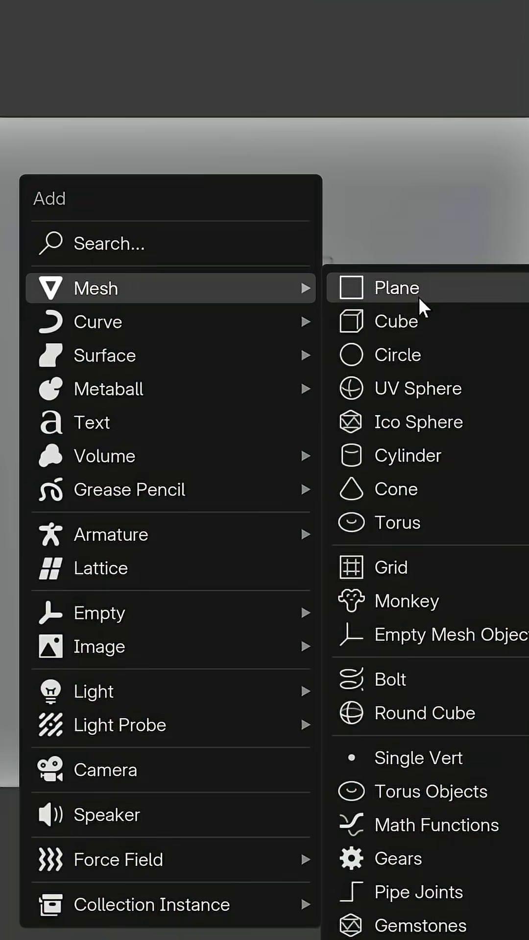
Add a plane, rotate it upright, shrink it to bracket size and move it along Y.
left_click(418, 296)
middle_click_drag(400, 297, 384, 329)
key("r")
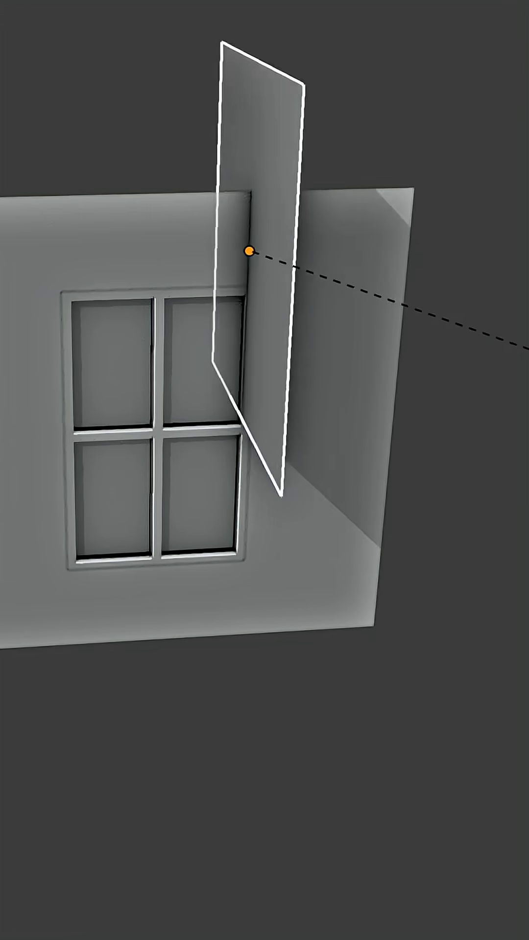
key("s")
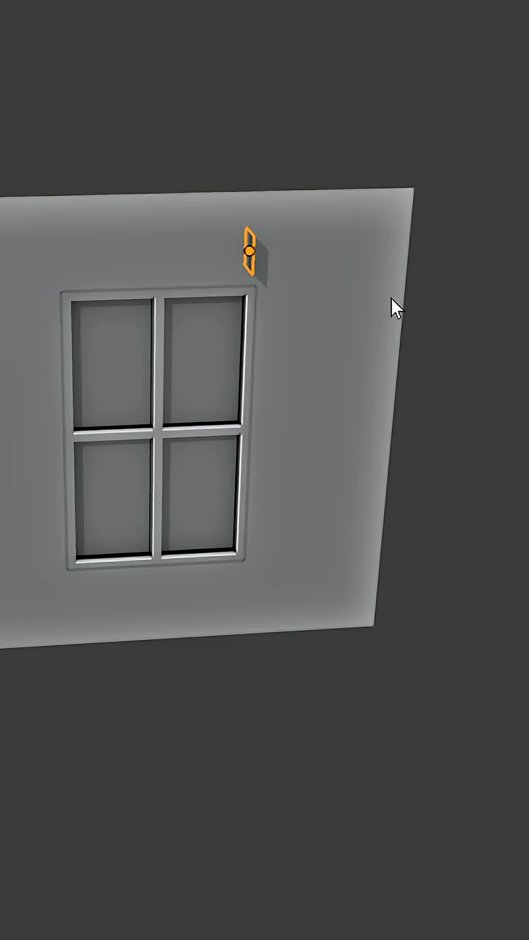
middle_click_drag(391, 299, 189, 284)
key("g")
key("y")
left_click(220, 422)
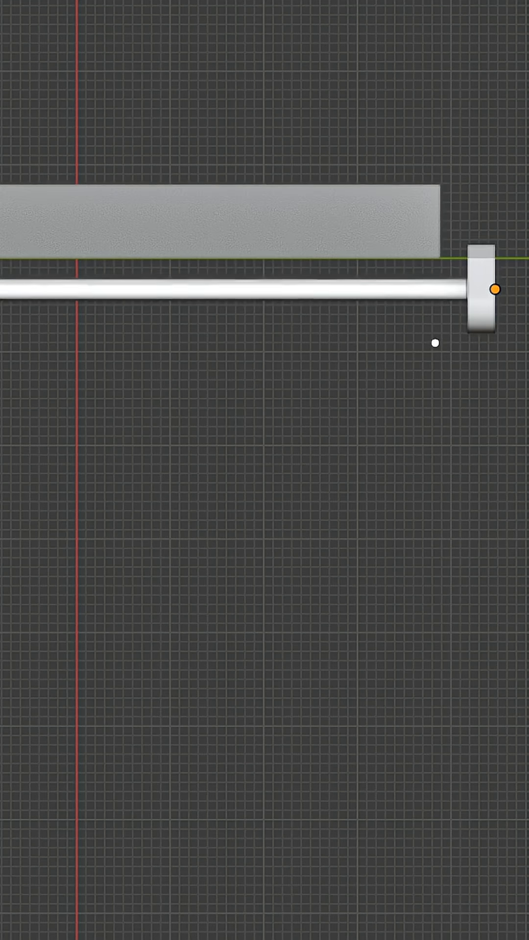
Extrude a new edge along the rod and zigzag its alternate vertices along one axis.
key("e")
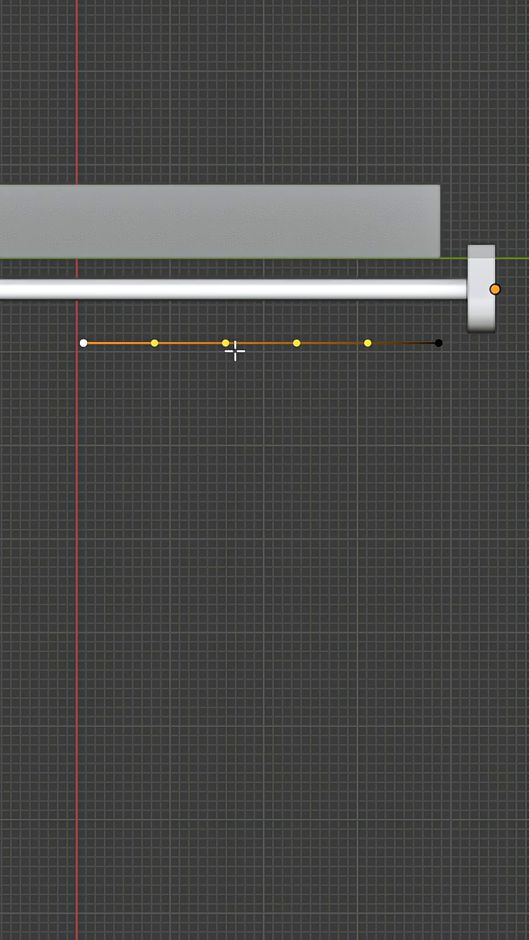
key("g")
key("x")
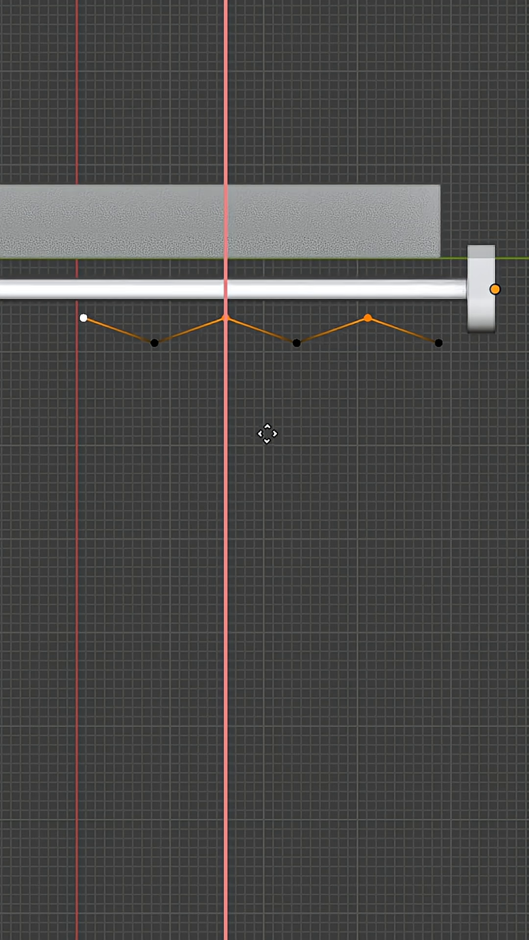